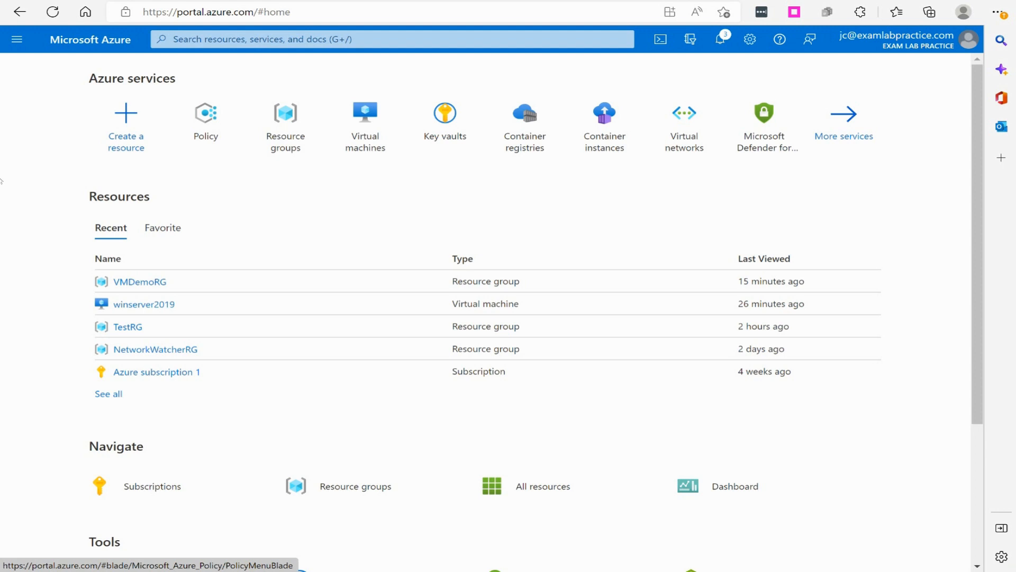
# - Find the Key vaults service among all services by filtering for "vault" and start creating a key vault
pyautogui.click(18, 39)
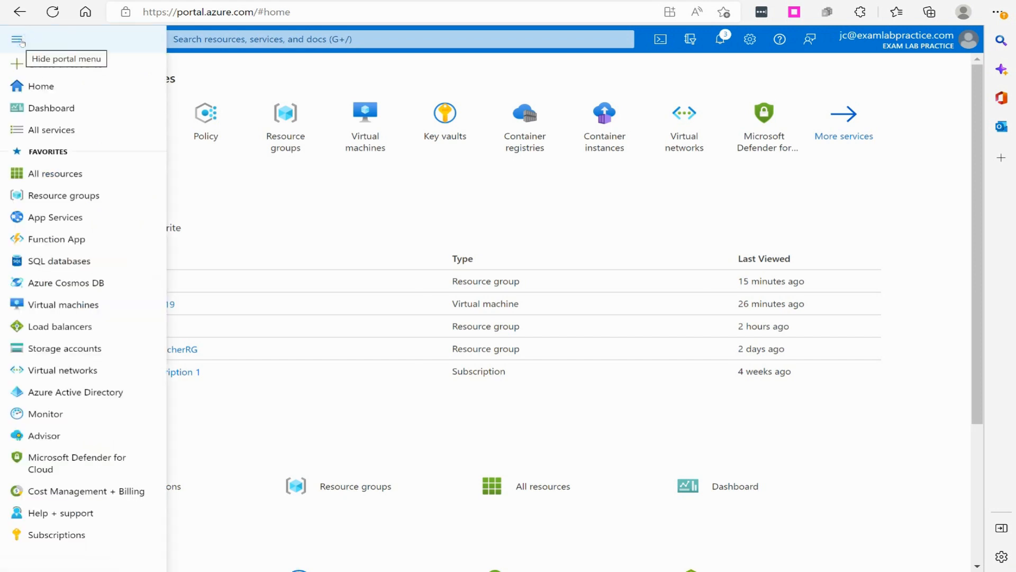
pyautogui.click(52, 129)
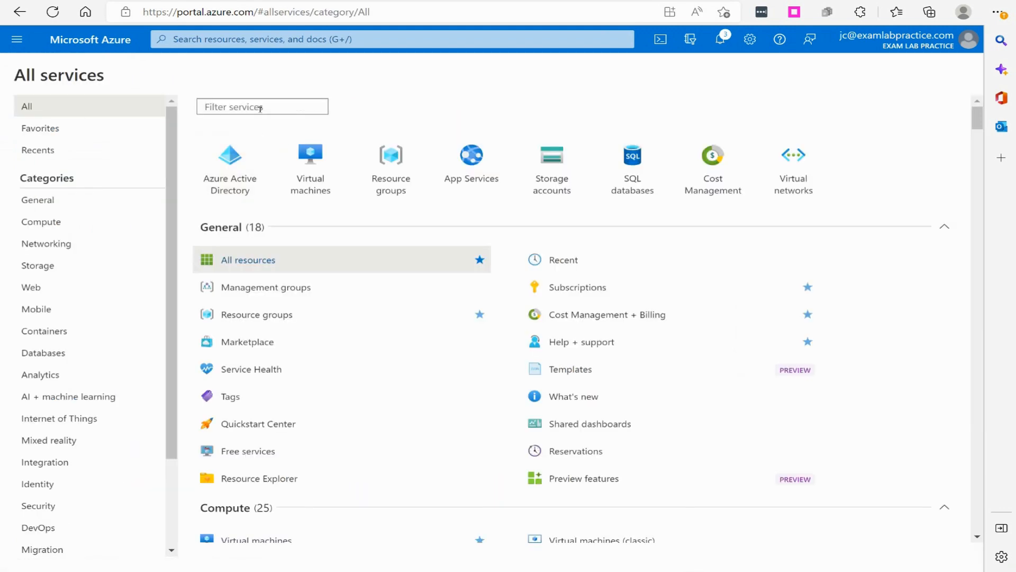
pyautogui.write('k')
pyautogui.press('BackSpace')
pyautogui.write('vault')
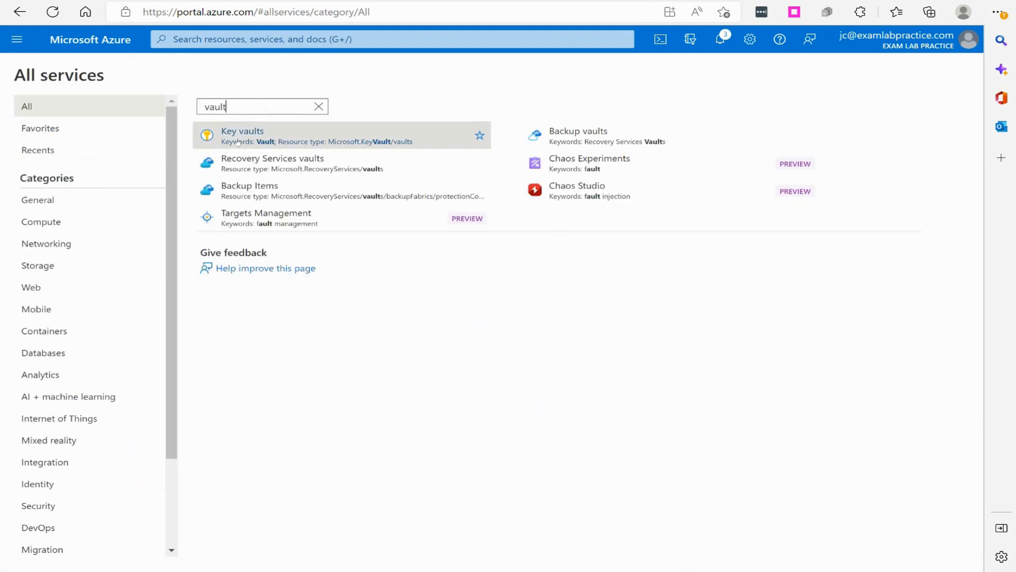
pyautogui.click(234, 134)
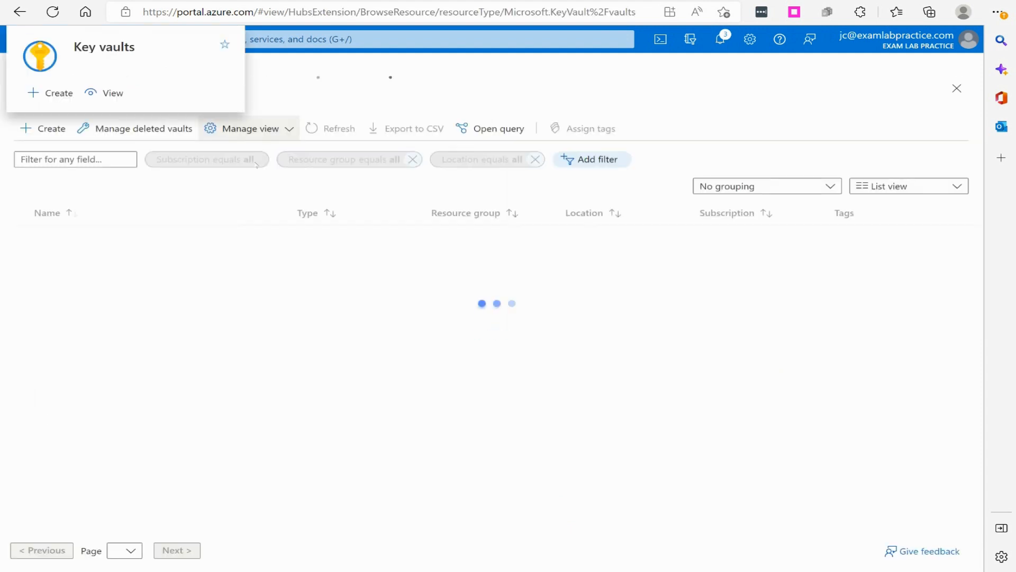
pyautogui.click(483, 406)
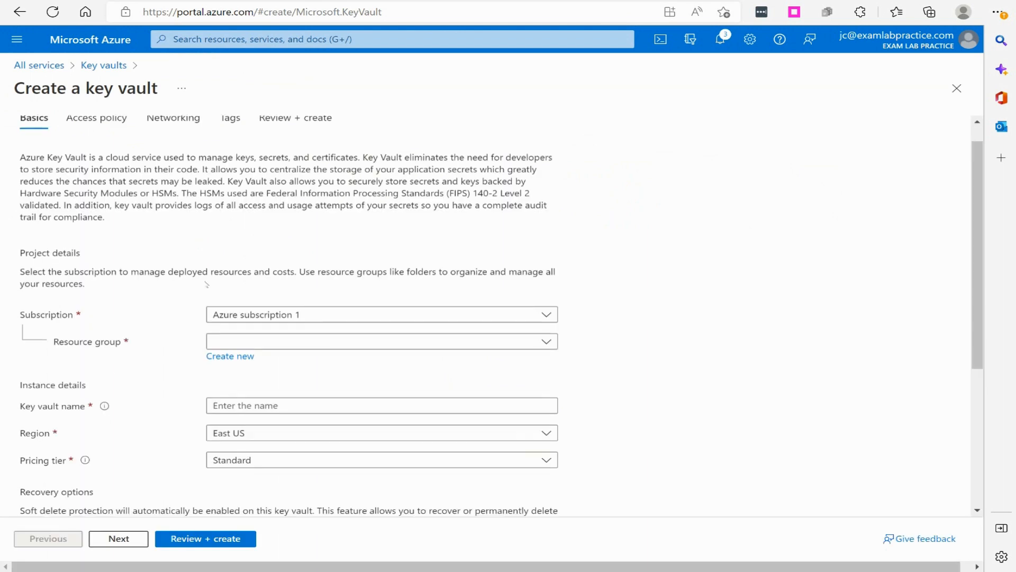
# - Create a new resource group named MyKeyVaultRG for the key vault
pyautogui.scroll(-1, 222, 296)
pyautogui.click(230, 321)
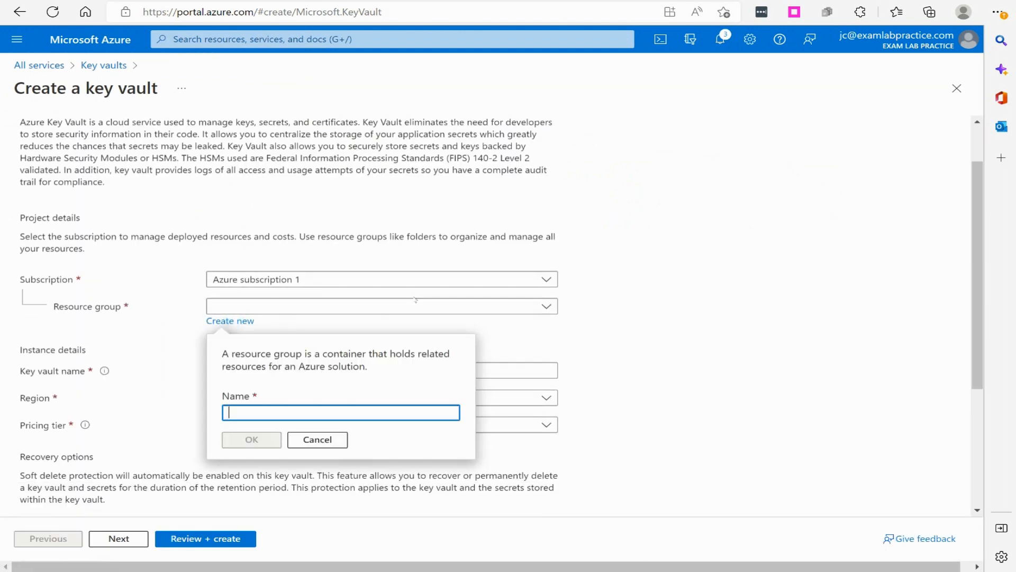
pyautogui.write('MyKeyVaultRG')
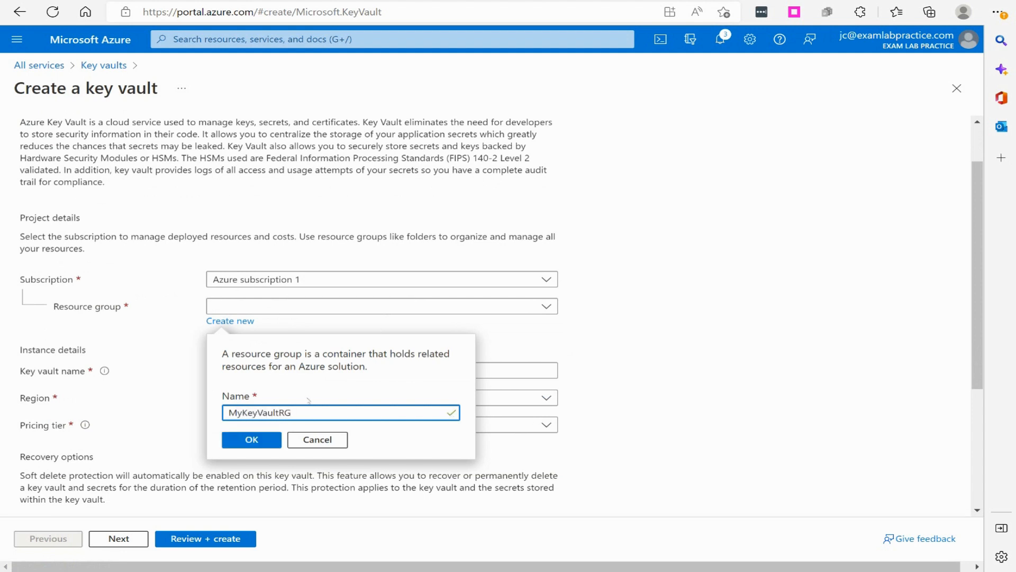
pyautogui.click(253, 440)
# - Name the key vault mykeyvaultelp1
pyautogui.click(233, 368)
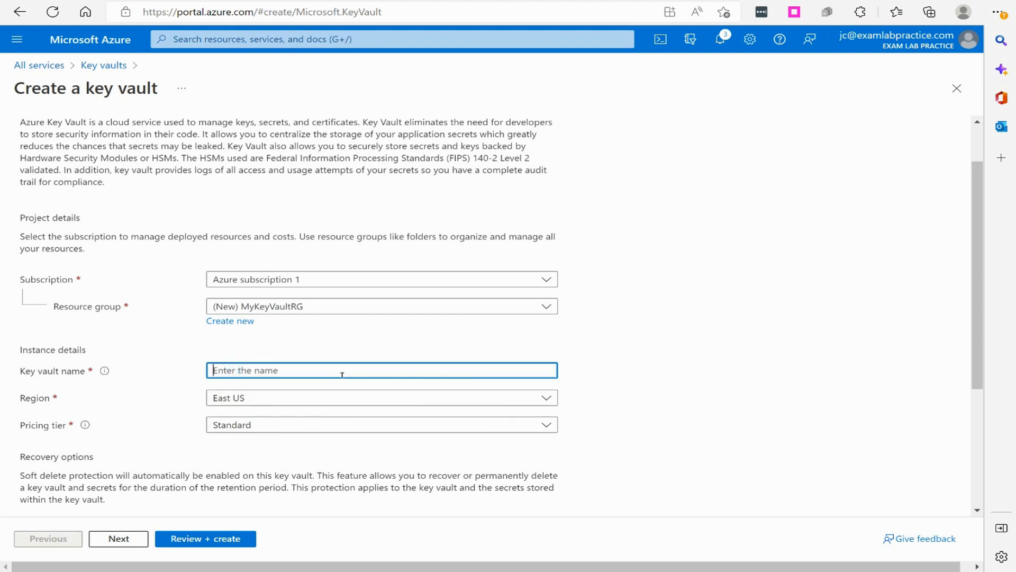
pyautogui.write('my')
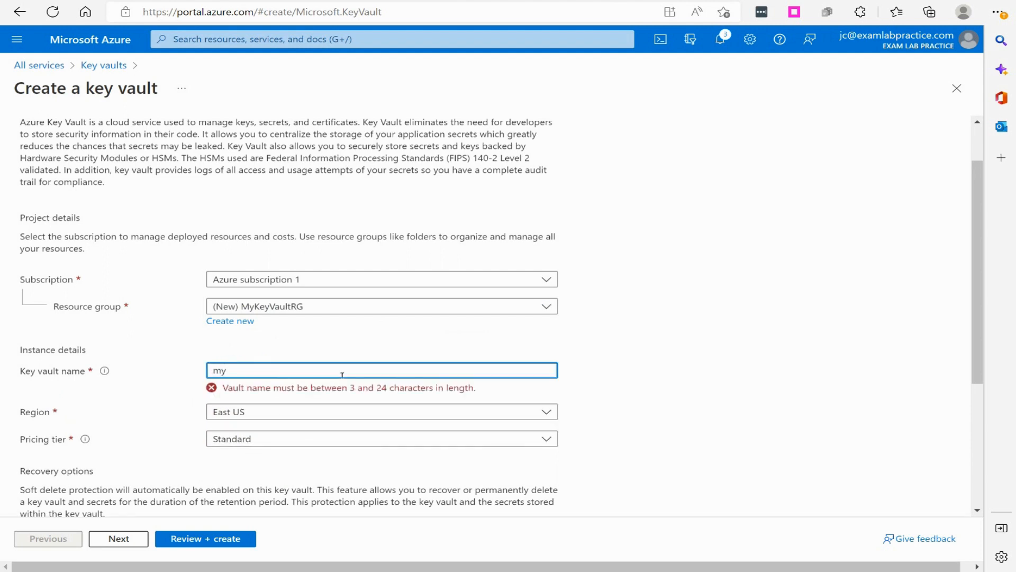
pyautogui.write('keyvault')
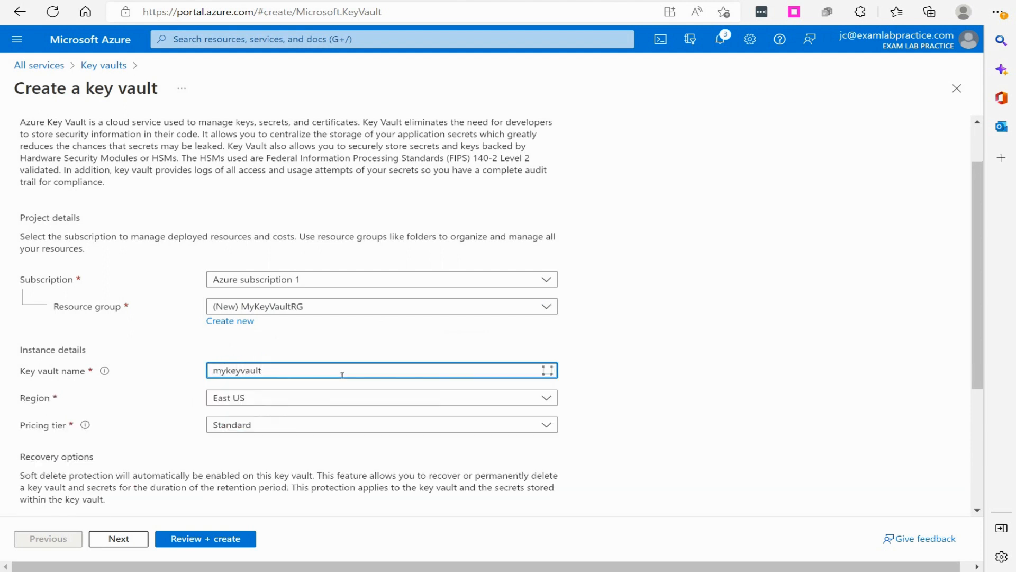
pyautogui.write('elp')
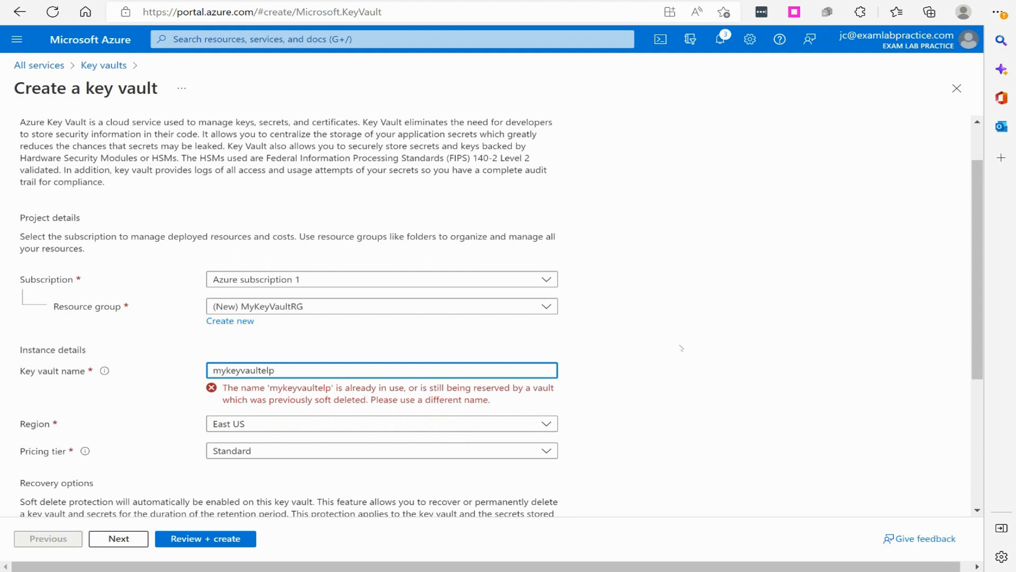
pyautogui.write('1')
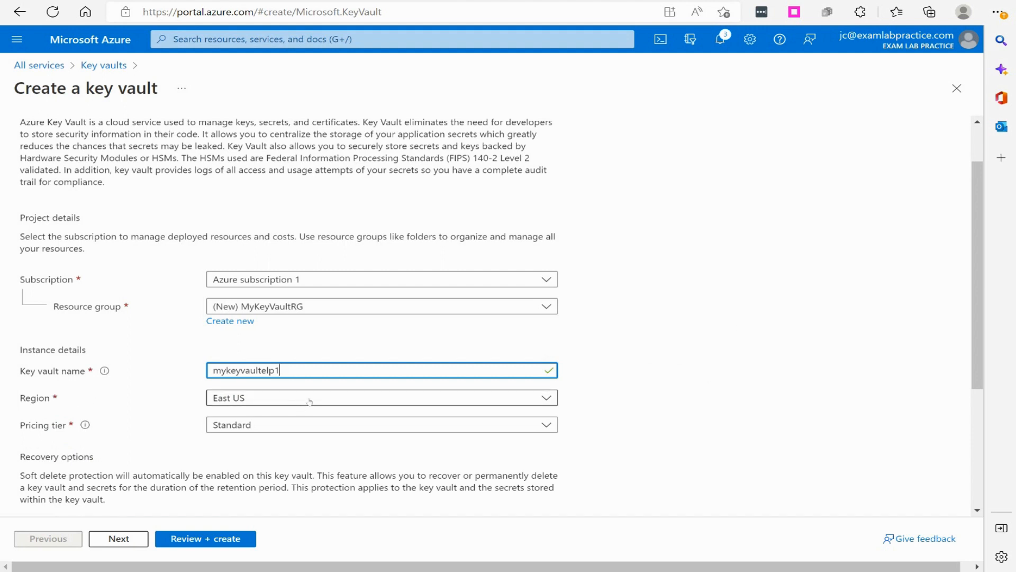
# - Open the list of pricing tiers available for the key vault
pyautogui.click(261, 424)
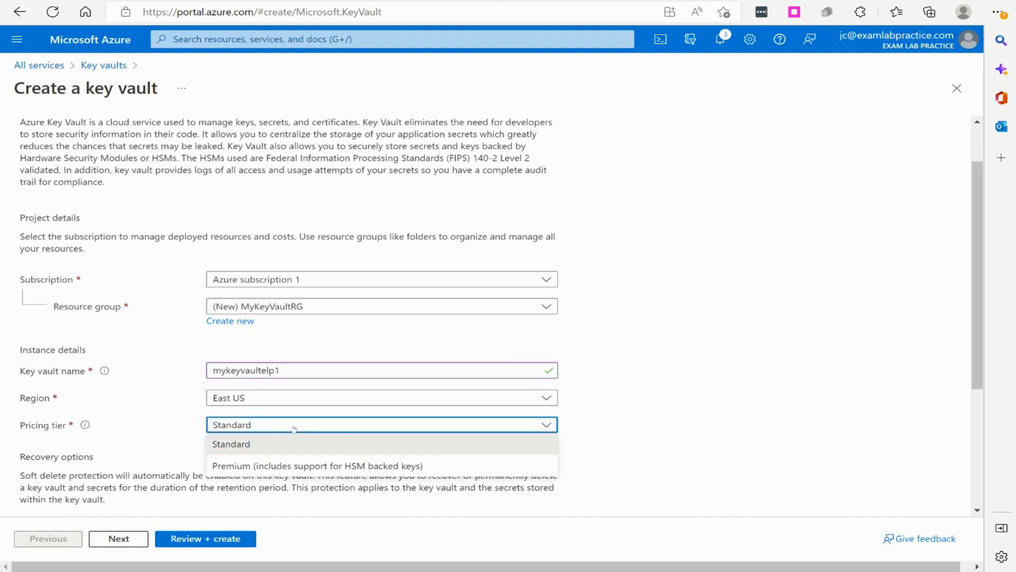
pyautogui.scroll(-2, 656, 408)
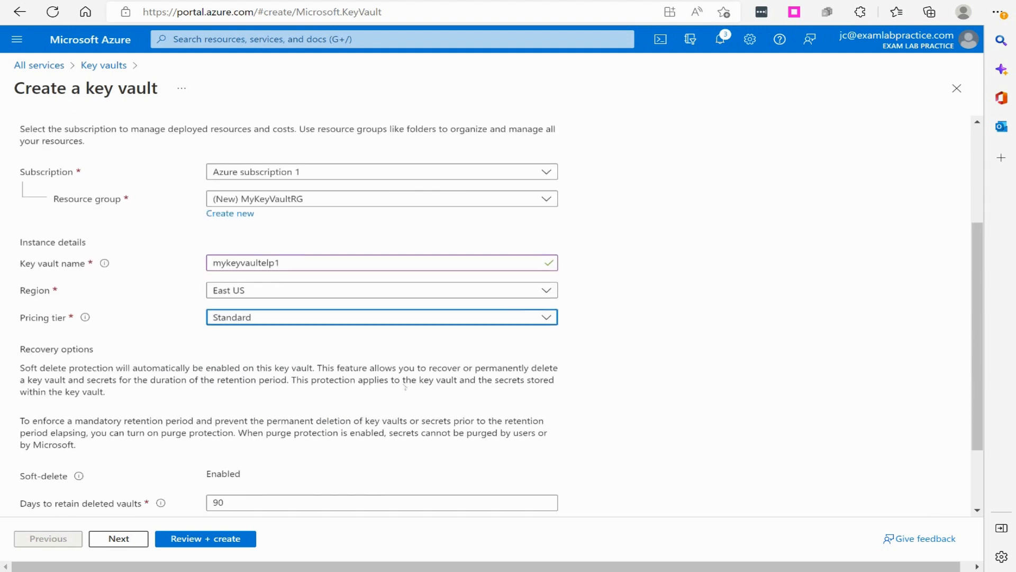
pyautogui.click(221, 306)
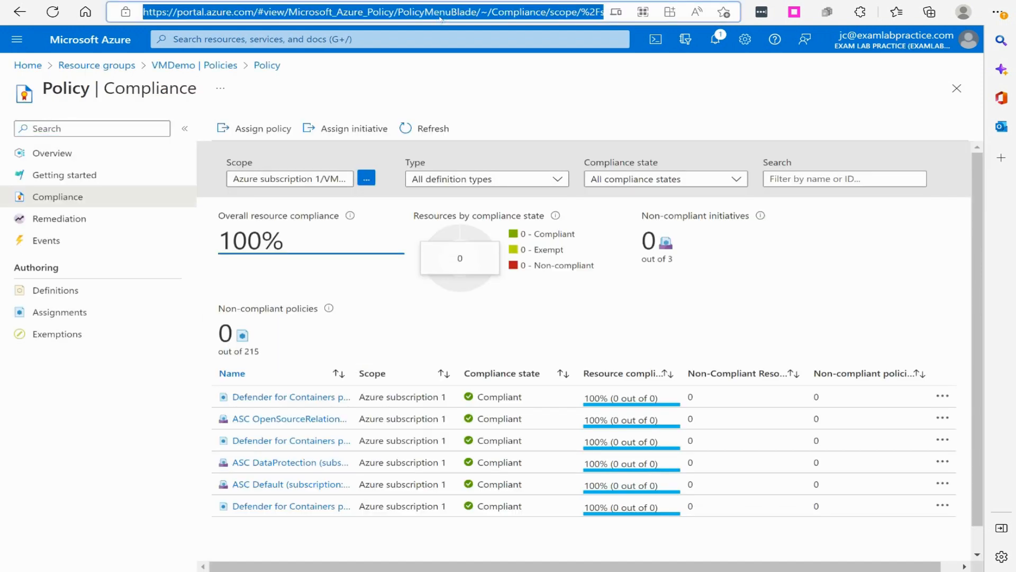
# - Search the web for "hsm appliance" and show the image results
pyautogui.write('hsm ap')
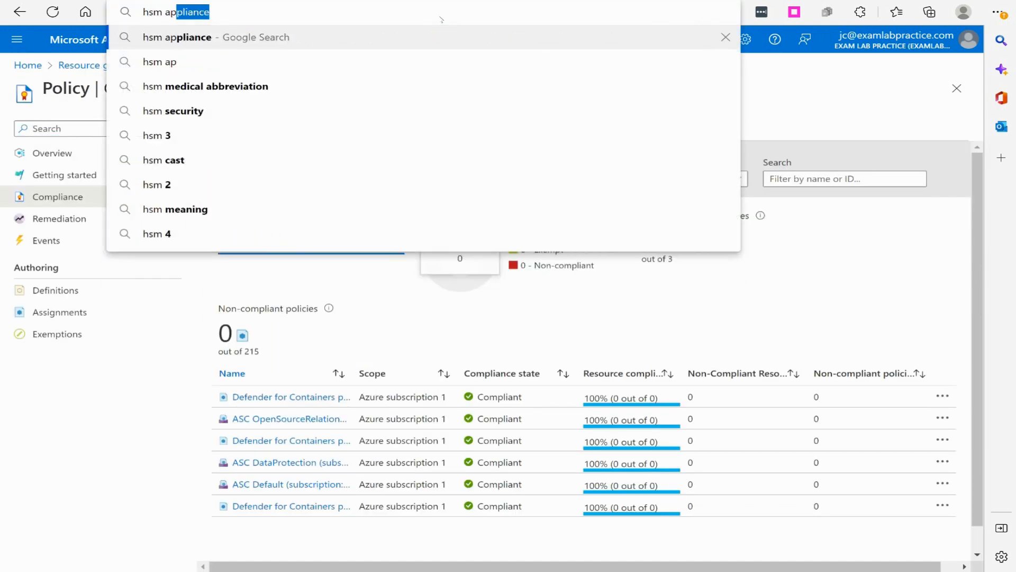
pyautogui.write('pliance')
pyautogui.press('Return')
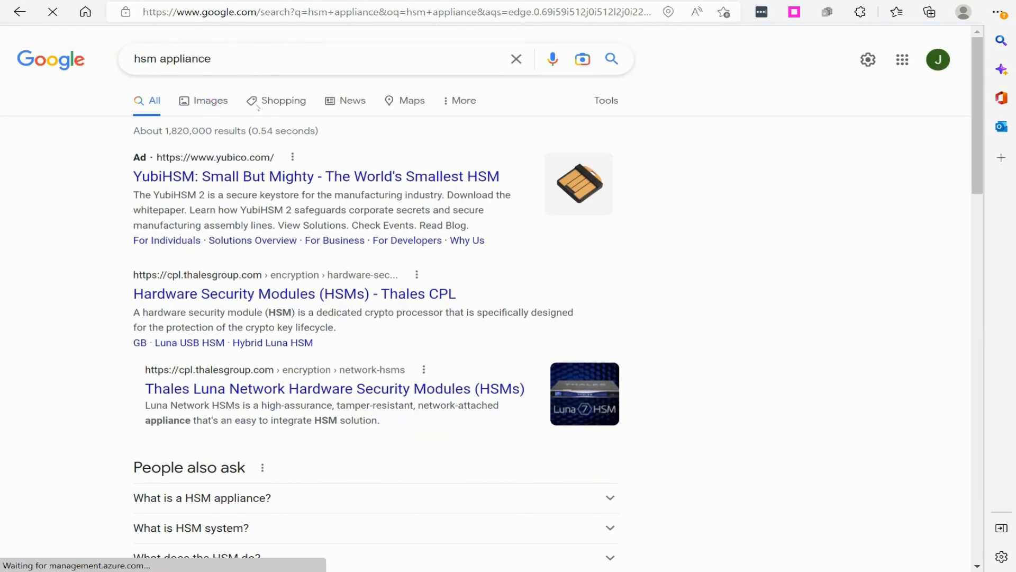
pyautogui.click(209, 101)
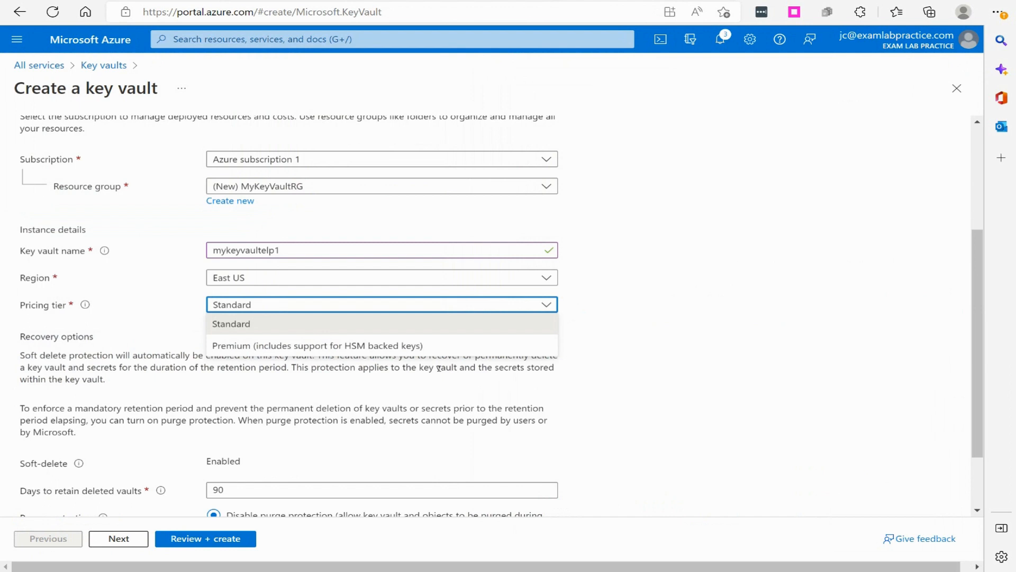
# - Set the pricing tier to Premium (includes support for HSM backed keys) and review the recovery options
pyautogui.click(419, 350)
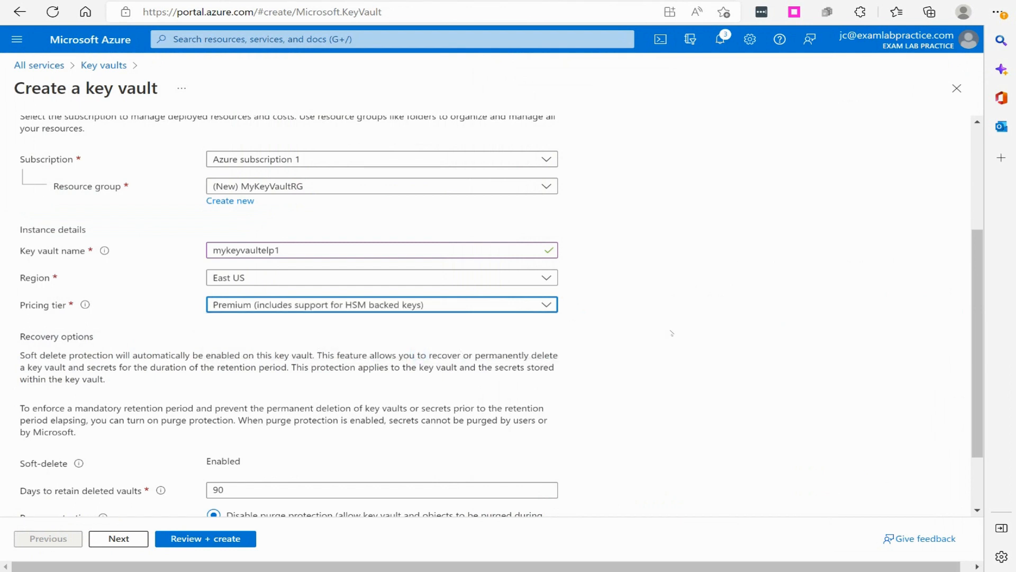
pyautogui.scroll(-2, 672, 334)
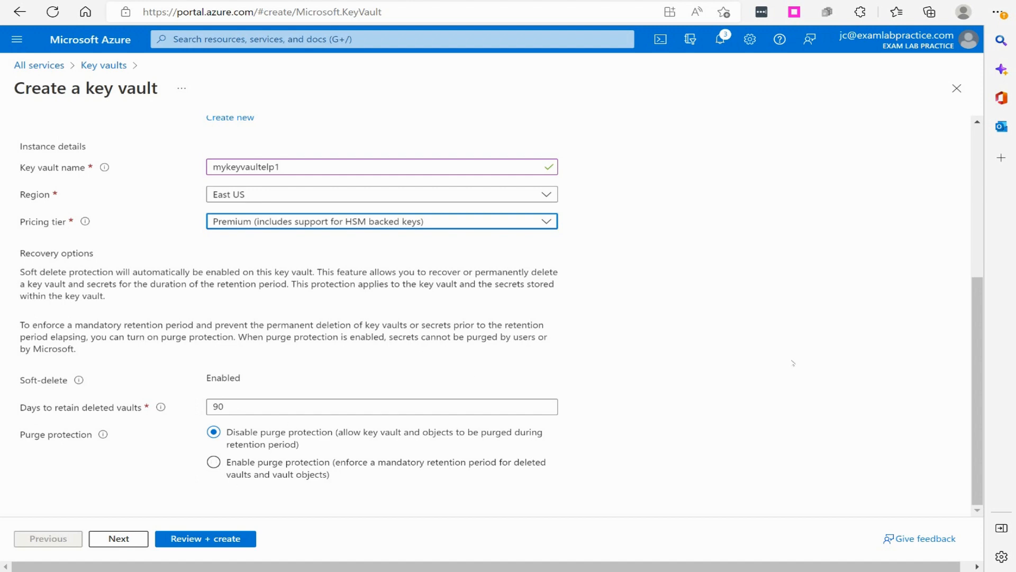
pyautogui.scroll(2, 350, 363)
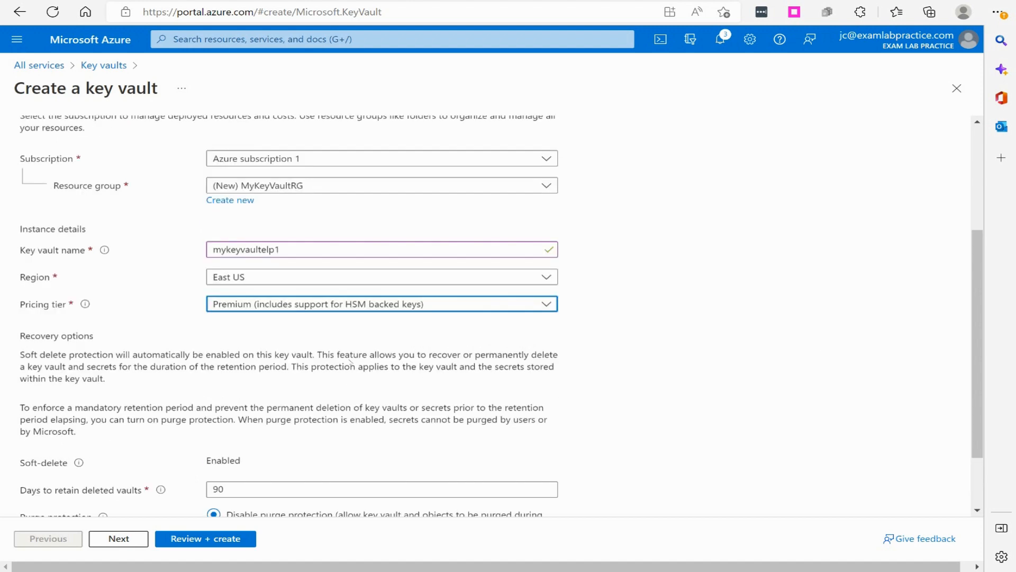
pyautogui.scroll(3, 350, 363)
pyautogui.scroll(-5, 351, 363)
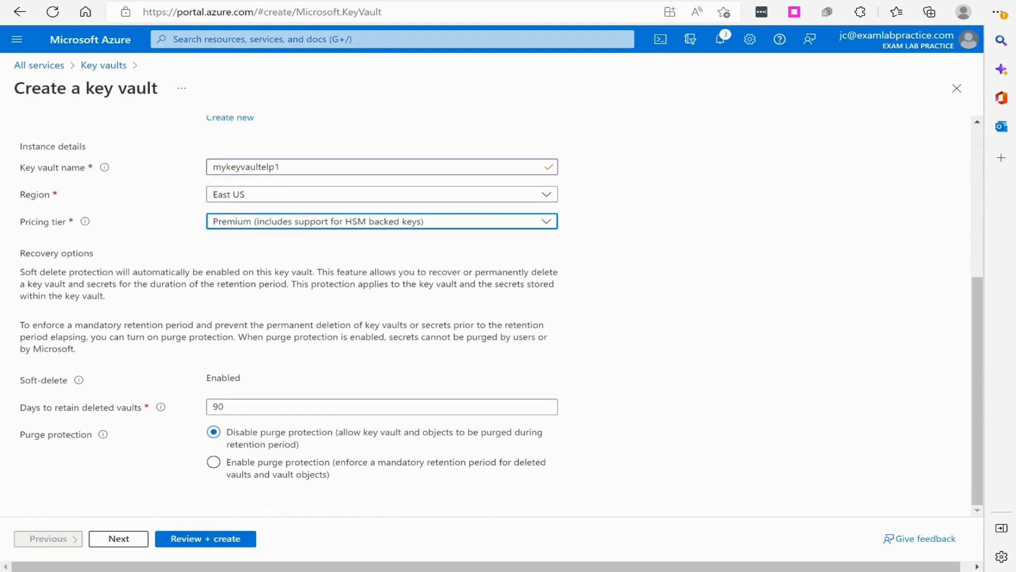
# - In the access policy settings, enable access for Azure Virtual Machines deployment, Azure Resource Manager template deployment and Azure Disk Encryption volume encryption
pyautogui.click(119, 538)
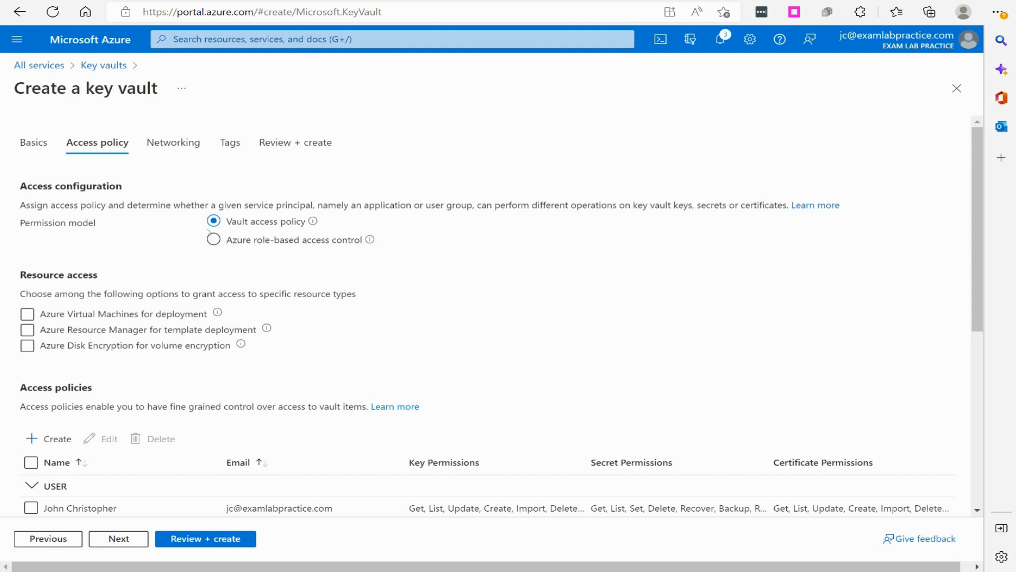
pyautogui.click(27, 314)
pyautogui.click(27, 329)
pyautogui.click(27, 345)
# - Keep the default networking settings, review the configuration and create the key vault
pyautogui.click(119, 538)
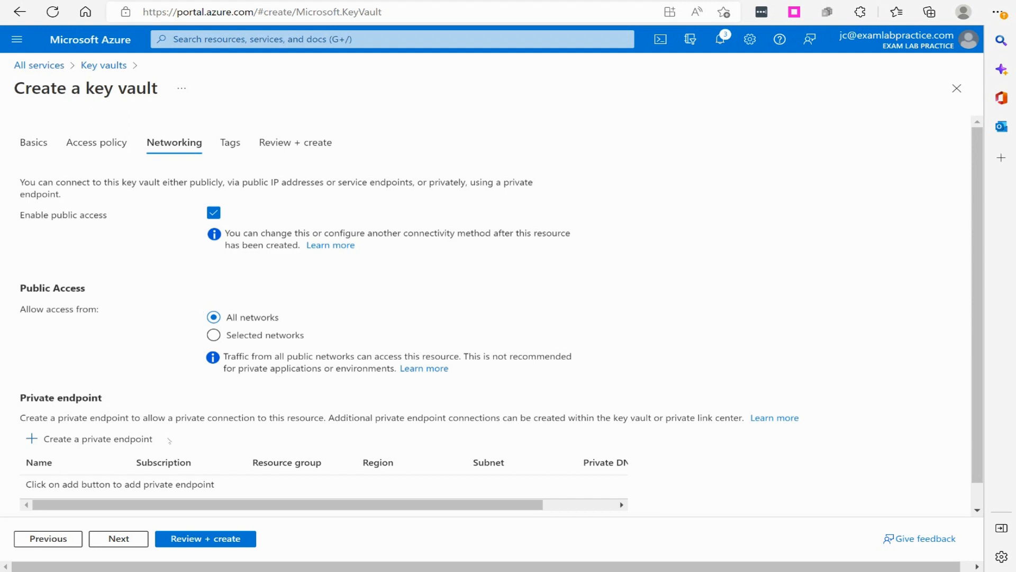
pyautogui.click(204, 539)
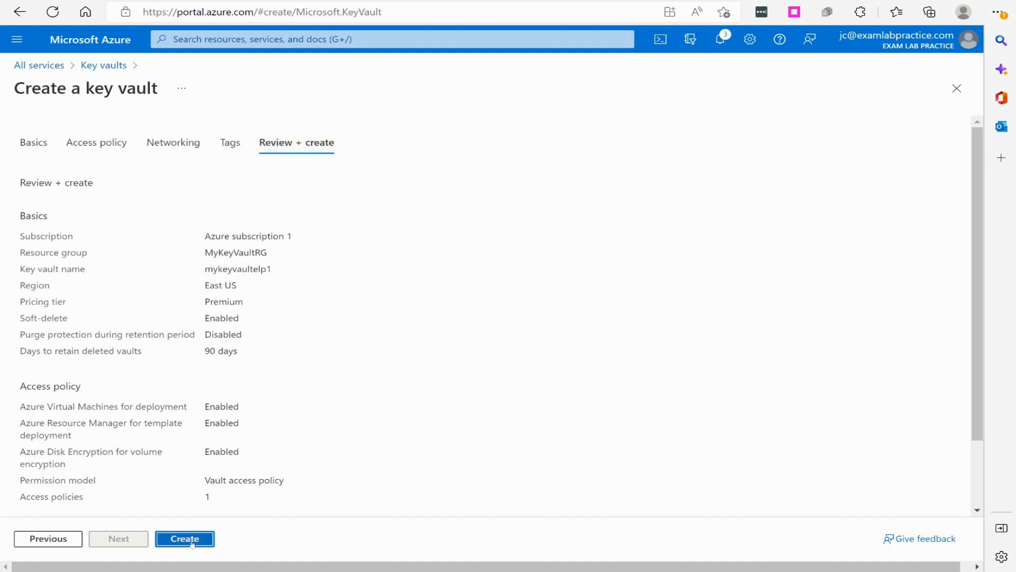
pyautogui.click(191, 540)
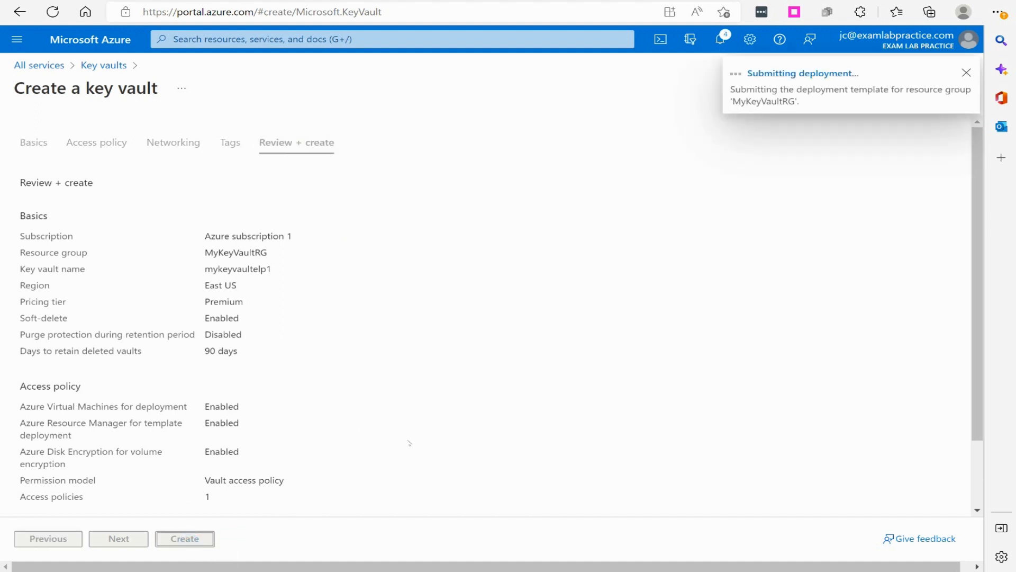